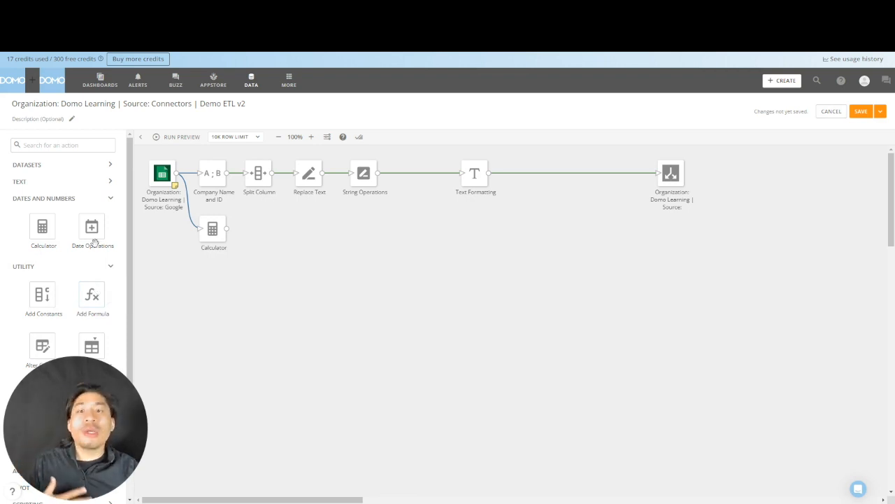
Add a Date Operations tile to the canvas, connected after the Calculator tile.
left_click(115, 266)
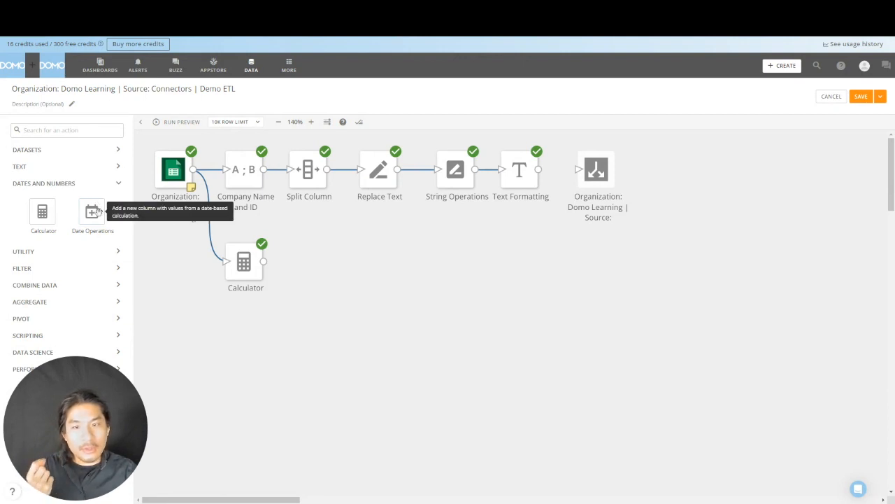
left_click_drag(98, 209, 307, 263)
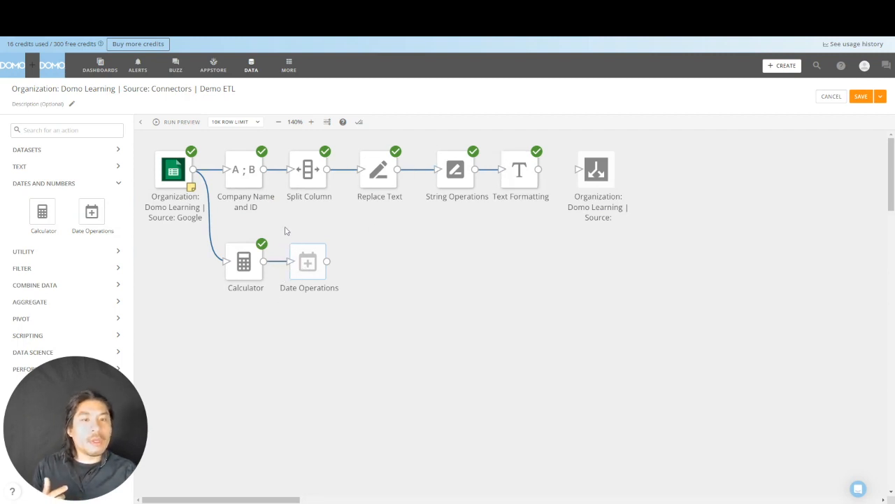
Change the color of the Company Name and ID tile's flow to the darkest green.
left_click(252, 175)
left_click_drag(666, 398, 666, 340)
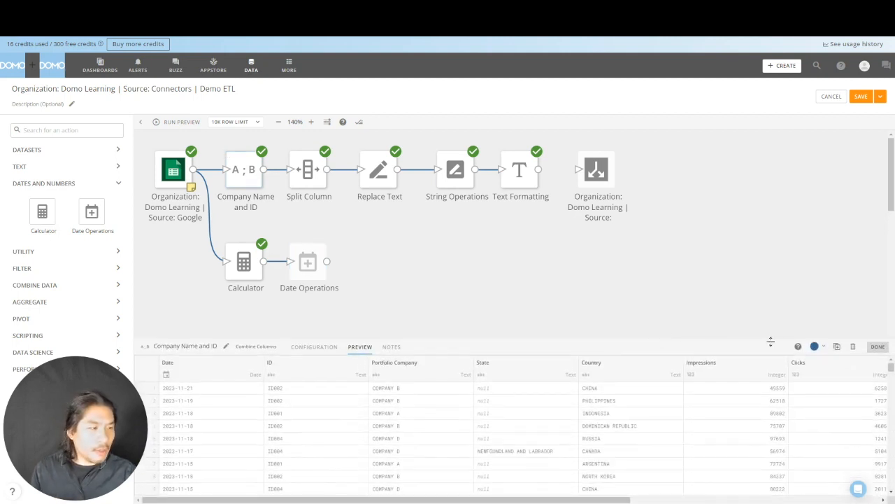
left_click(815, 347)
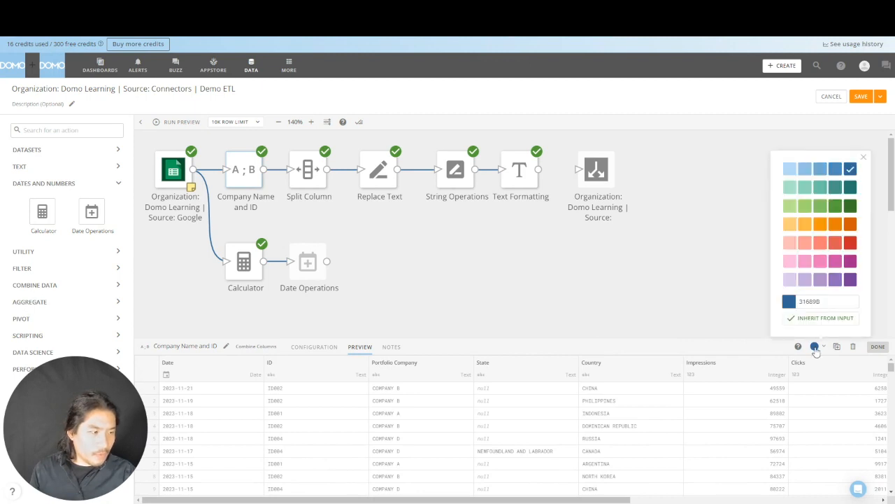
left_click(852, 213)
left_click(689, 286)
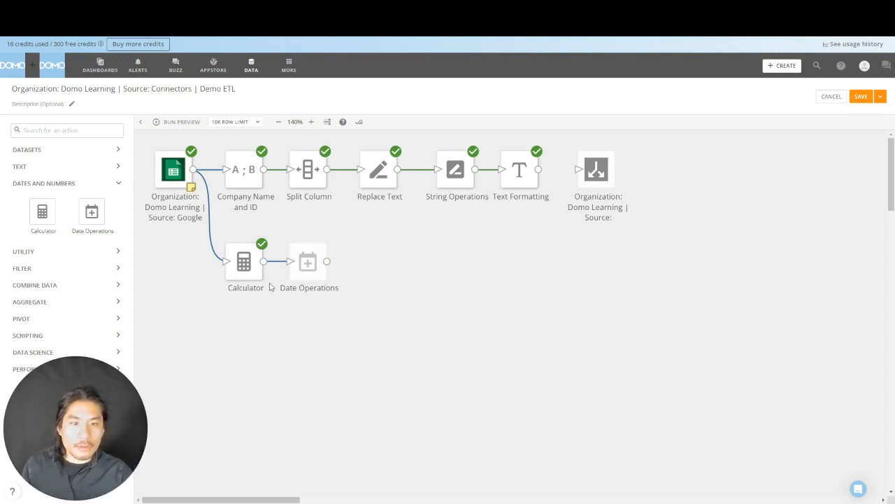
In the Date Operations tile, name the new column "Subtract from Date" and choose the Subtract from date operation.
left_click(302, 268)
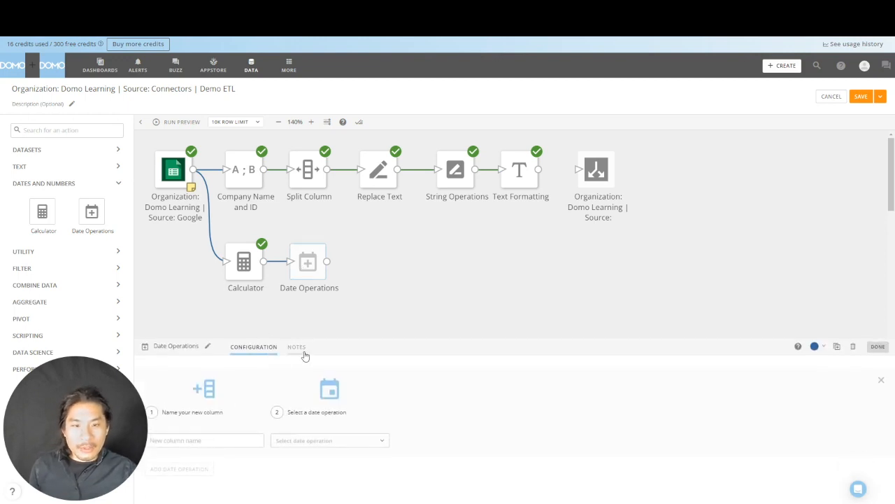
left_click_drag(331, 338, 344, 296)
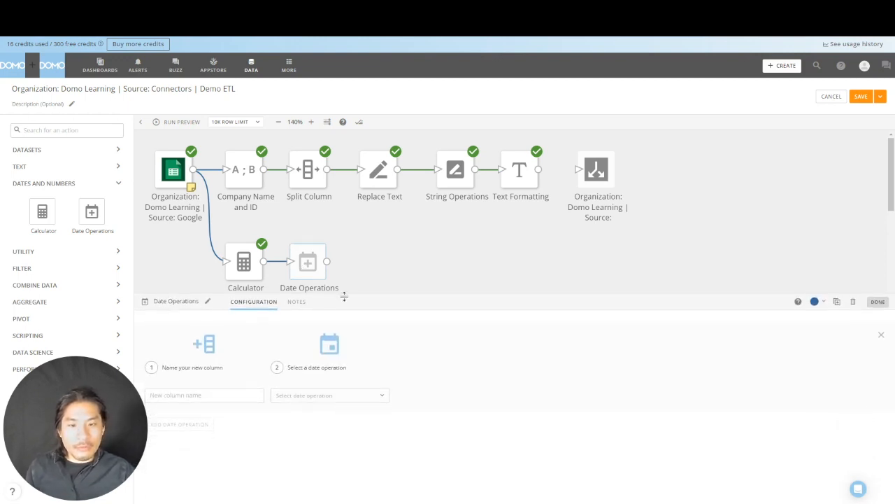
left_click(222, 397)
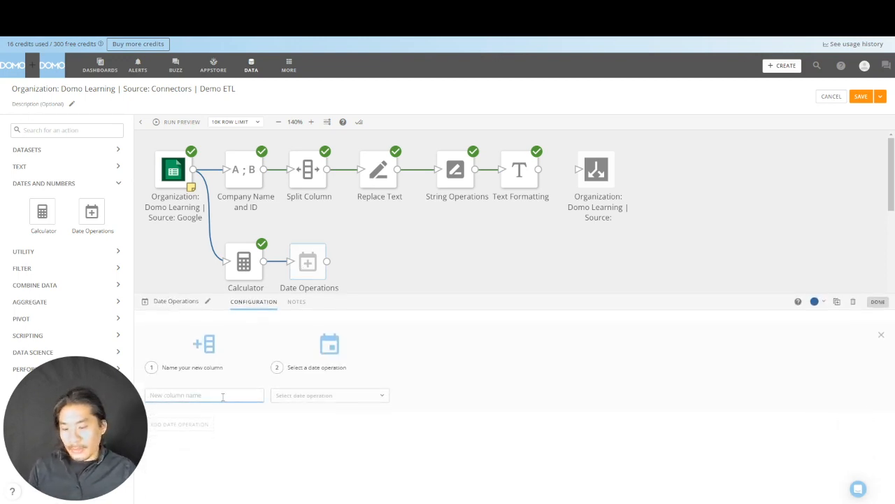
type("Sub")
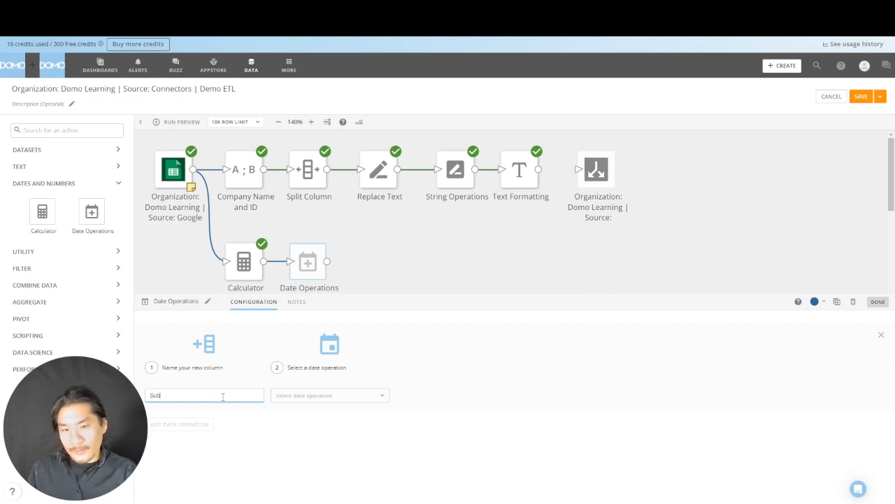
type("tract from Date")
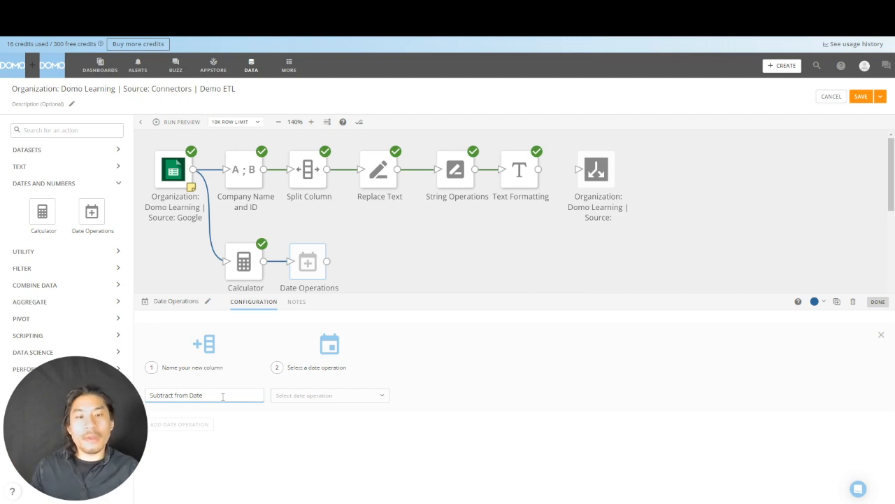
left_click(372, 399)
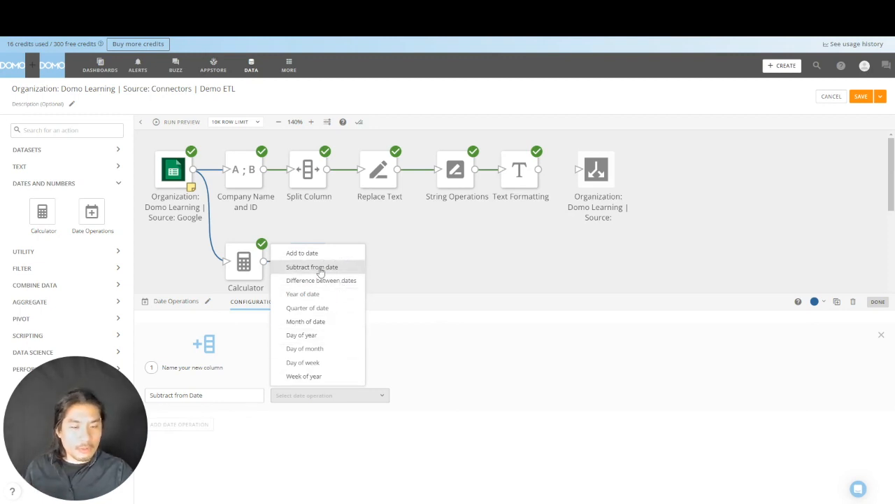
left_click(312, 267)
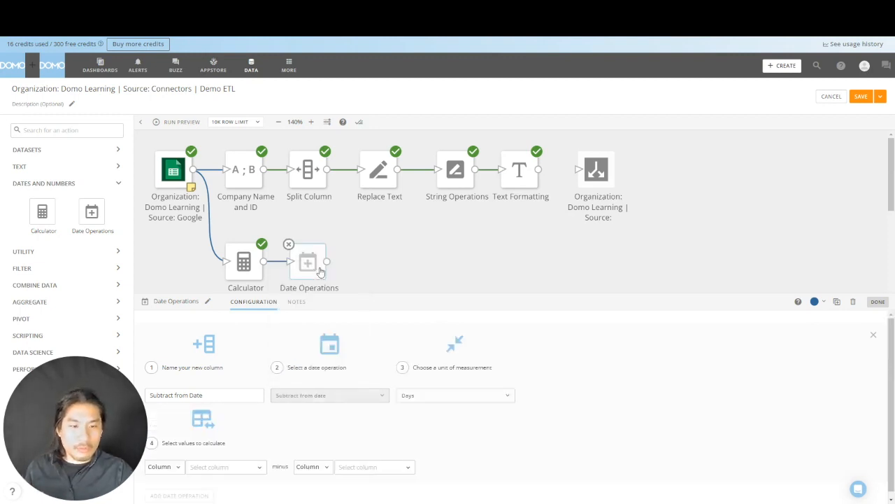
Use Days as the subtraction's unit of measurement and the Date column as its first value.
left_click(426, 403)
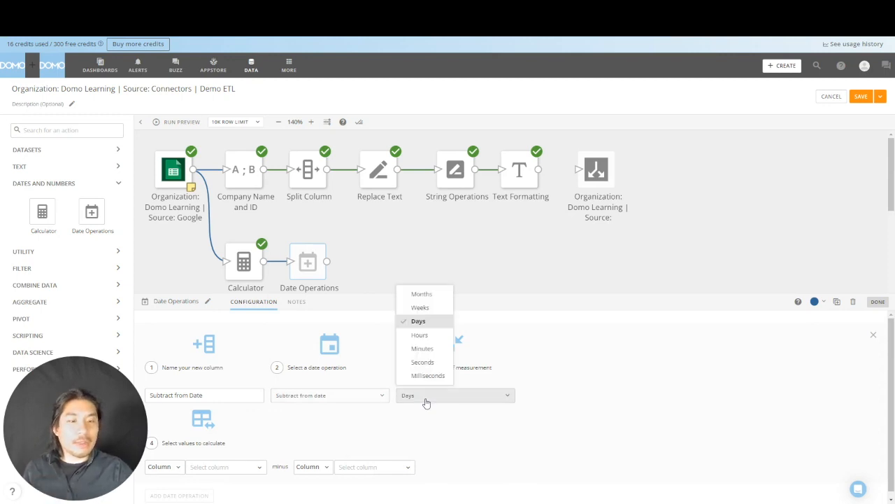
left_click(425, 320)
left_click(242, 466)
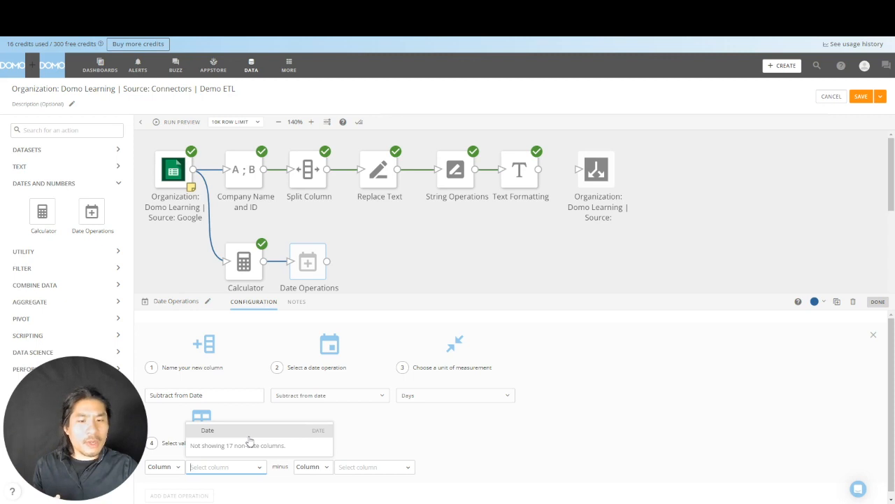
left_click(250, 432)
left_click(448, 258)
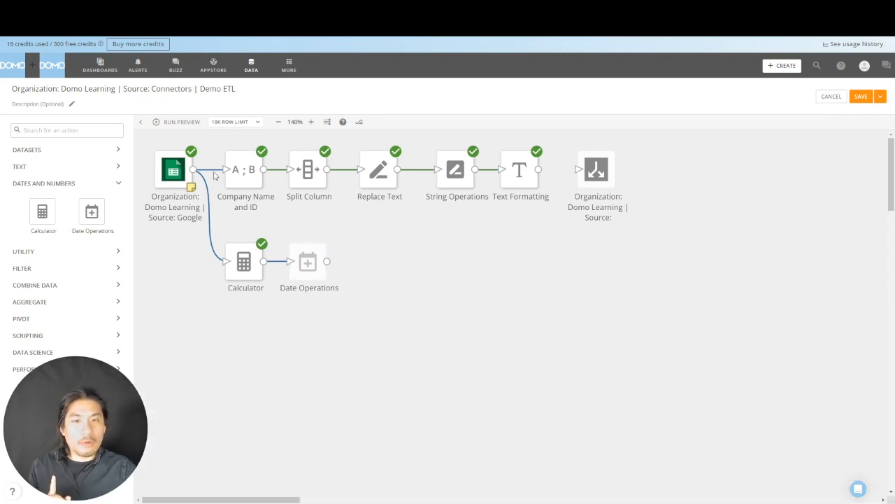
Check the column data types in the Google Sheets input dataset's data handling settings.
left_click(173, 170)
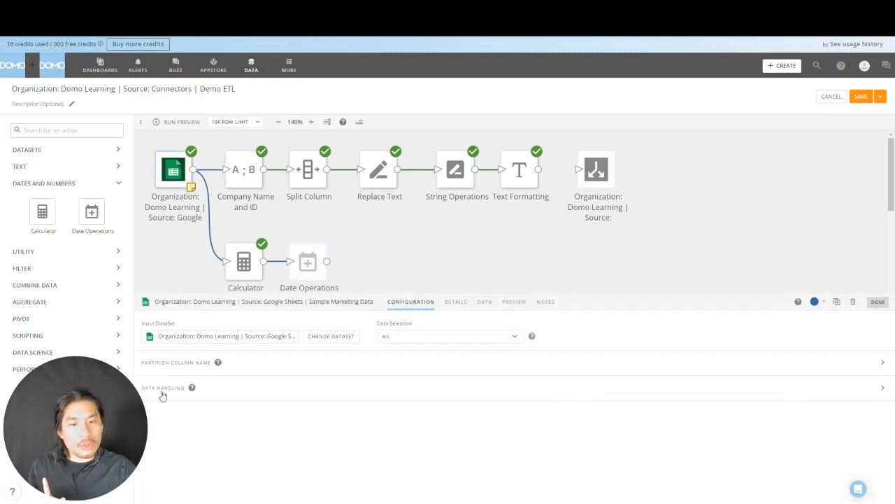
left_click(164, 391)
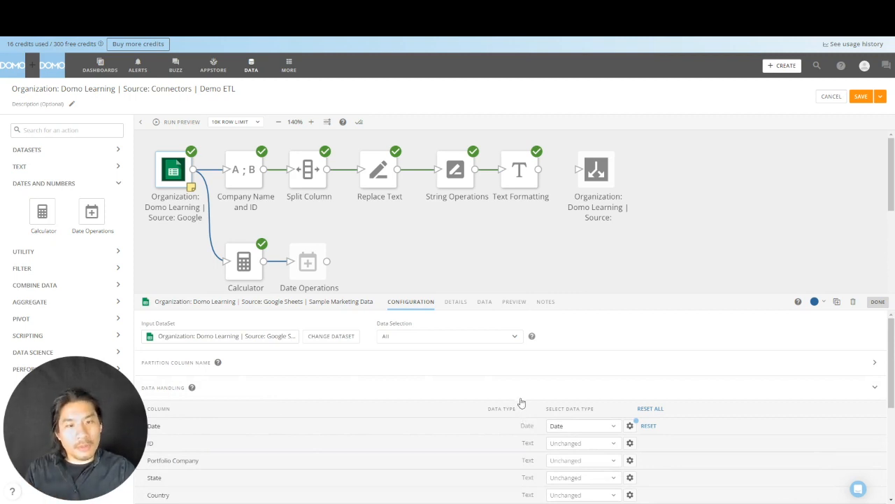
left_click(397, 242)
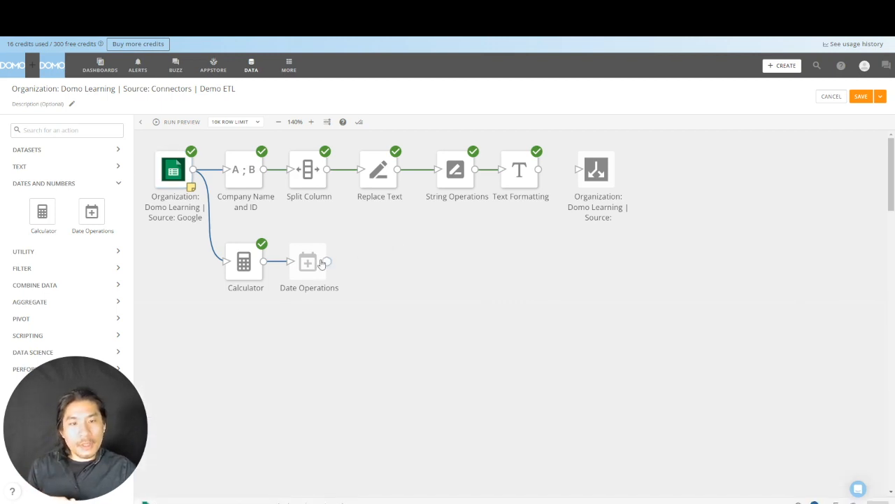
In the Date Operations tile, set the amount subtracted from the Date column to a constant value of 5.
left_click(311, 267)
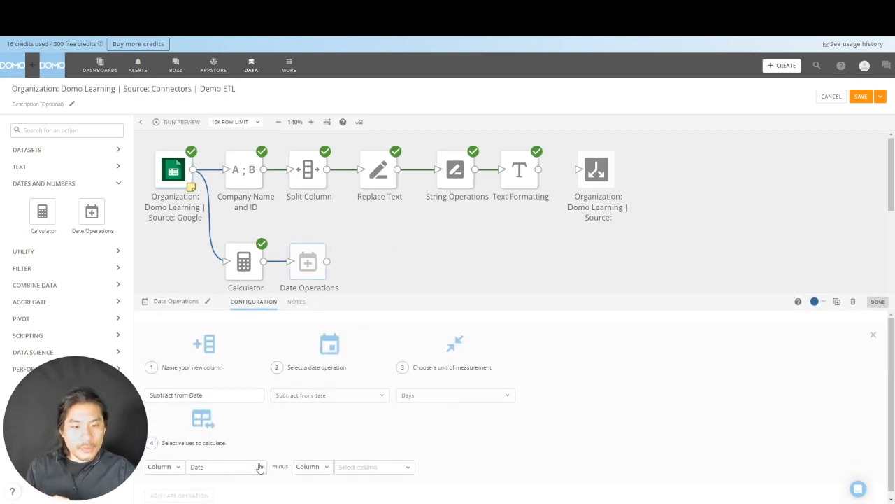
left_click_drag(444, 296, 445, 230)
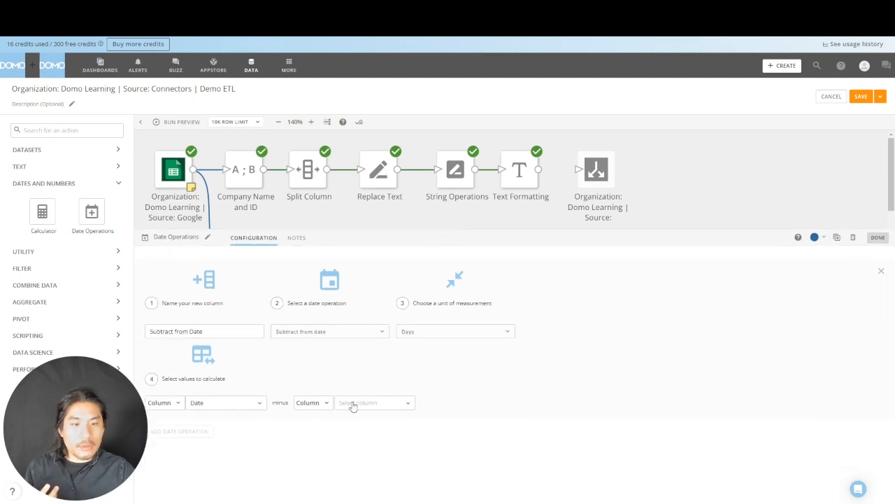
left_click(320, 406)
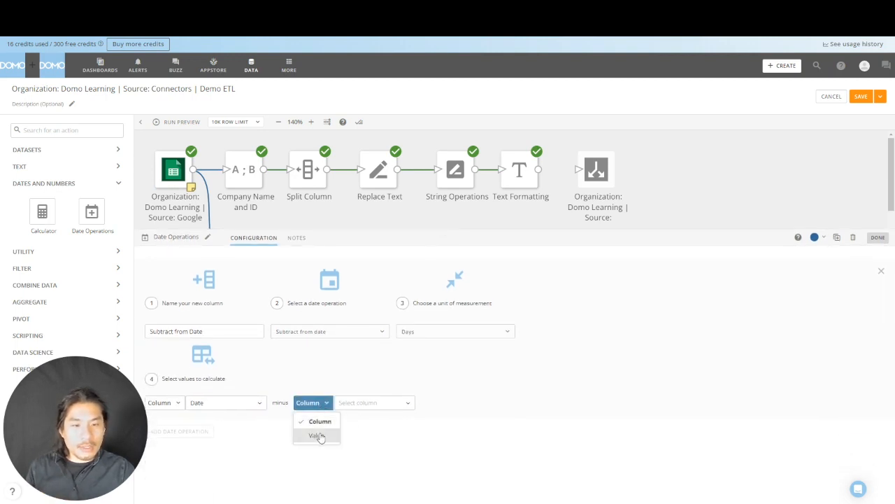
left_click(316, 436)
left_click(364, 402)
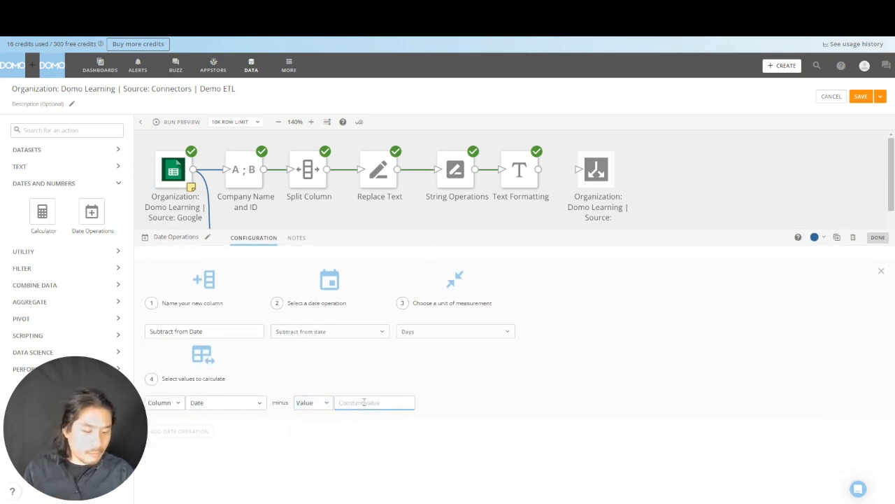
type("5")
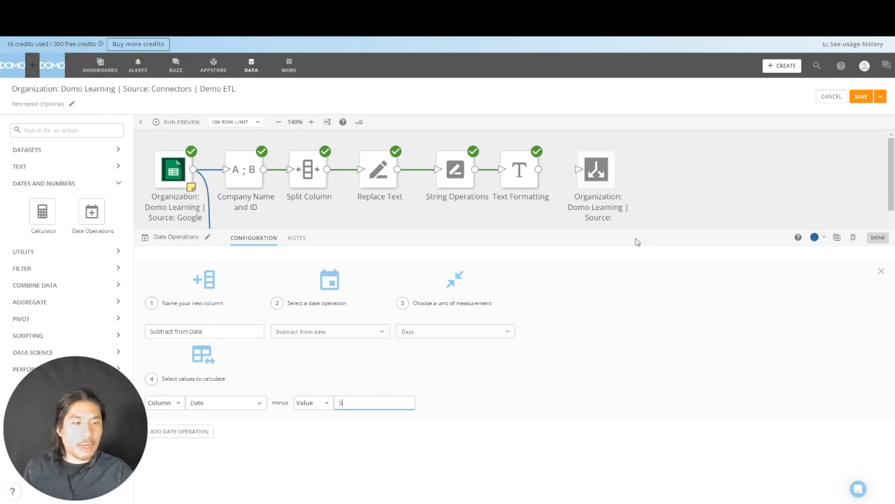
left_click(707, 197)
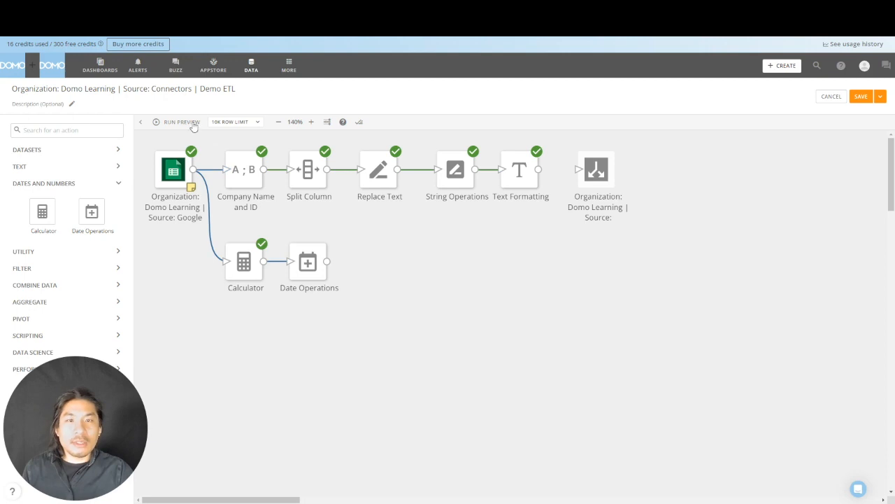
Run the dataflow preview and examine the Subtract from Date column in the Date Operations output.
left_click(181, 122)
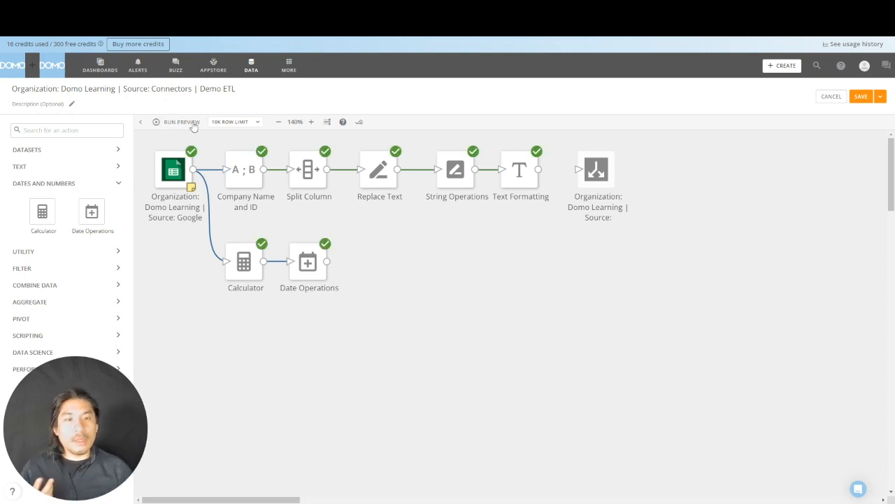
left_click(316, 260)
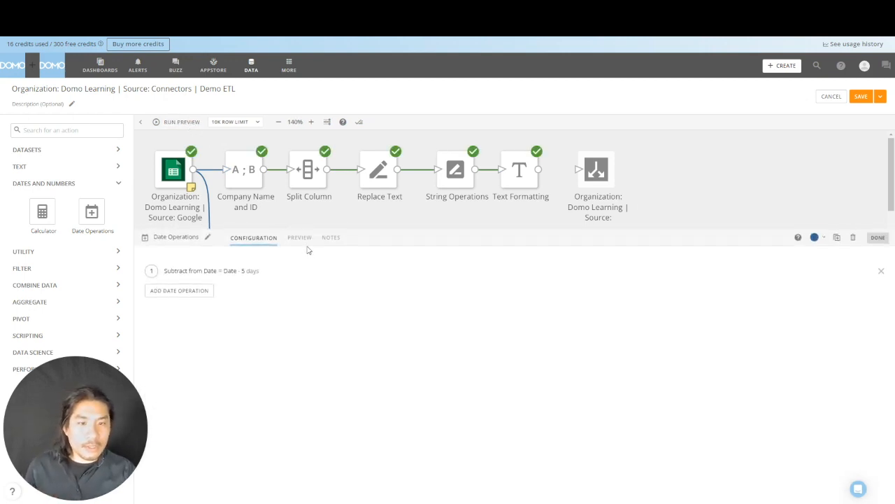
left_click(300, 239)
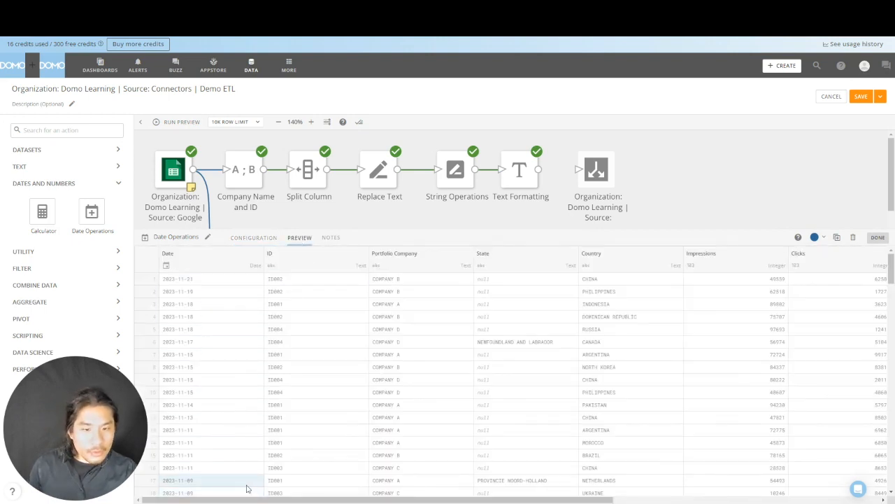
left_click_drag(256, 501, 718, 501)
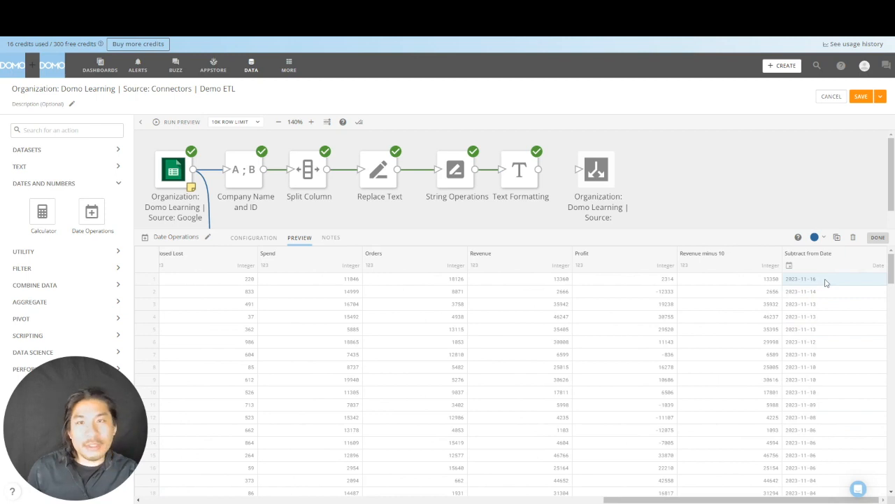
left_click(682, 184)
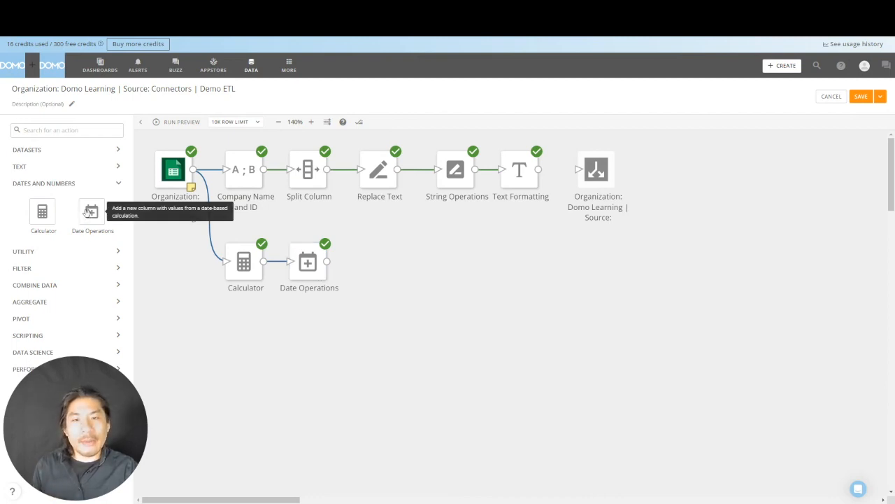
Add a second Date Operations tile after the first one and open its configuration.
left_click_drag(89, 211, 378, 274)
left_click(734, 159)
left_click(379, 274)
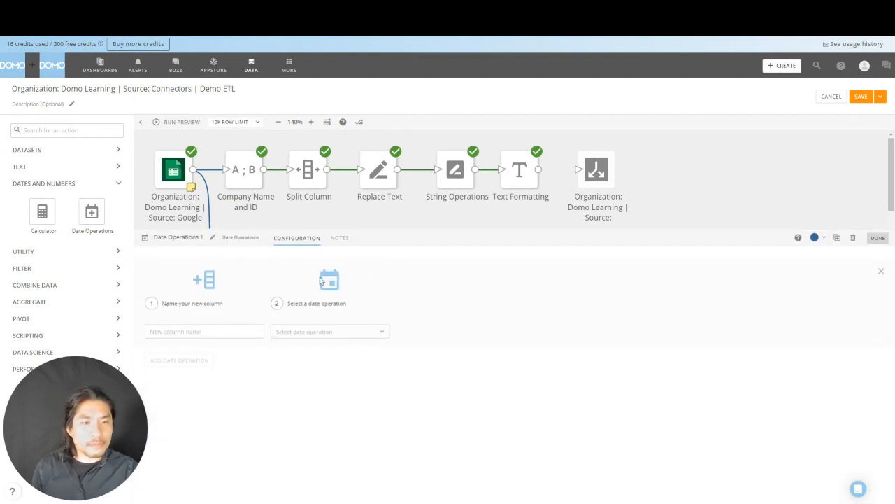
Name the new column "Difference Between Dates" and set it to the Difference between dates operation measured in Days.
left_click(189, 329)
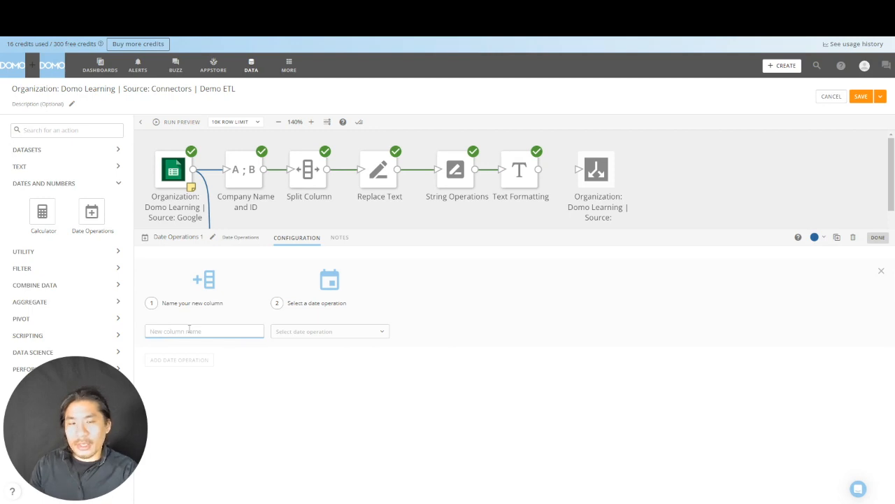
type("Difference")
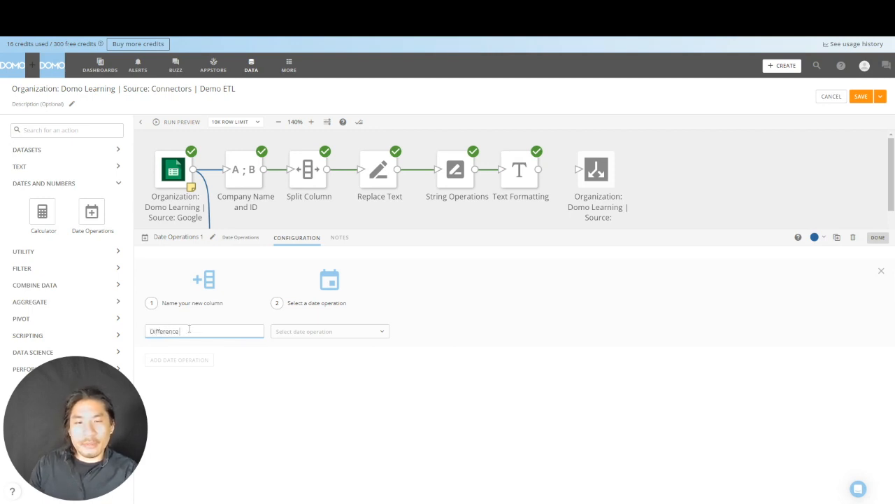
type(" Between Dat")
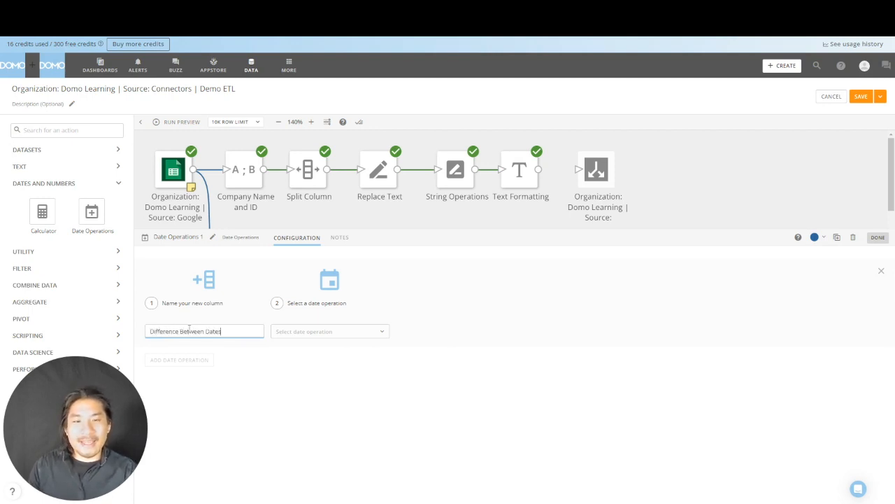
type("es")
left_click(365, 333)
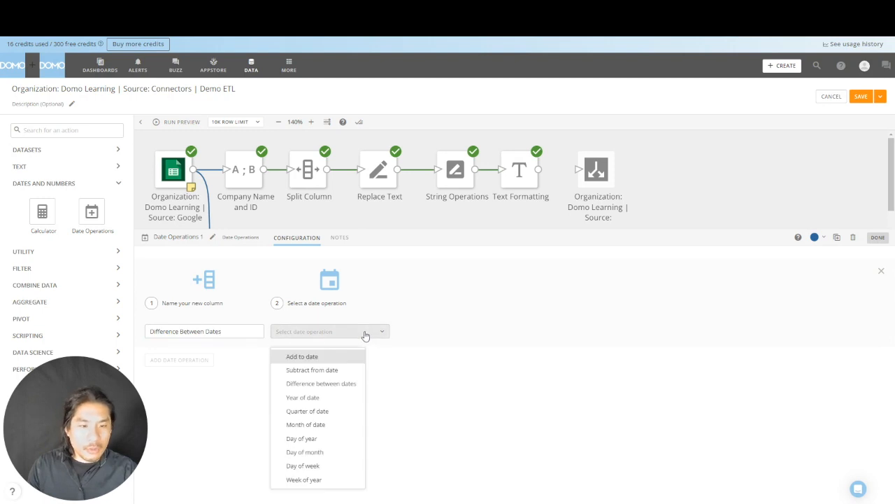
left_click(343, 383)
left_click(435, 334)
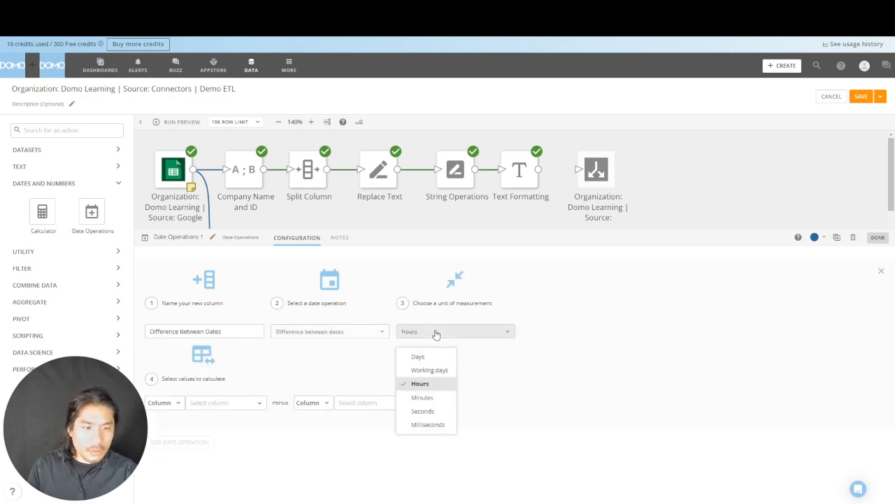
left_click(433, 358)
Set the calculation to the Date column minus the Subtract from Date column and close the tile's configuration.
left_click(202, 403)
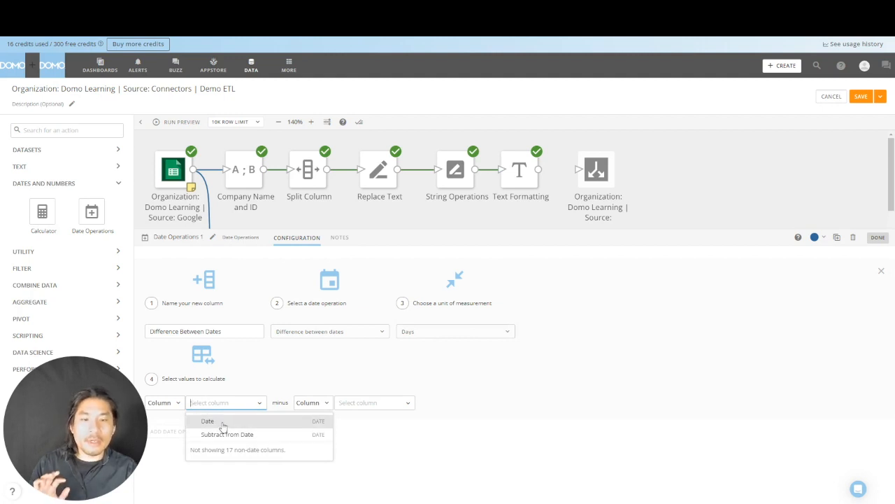
left_click(222, 426)
left_click(372, 403)
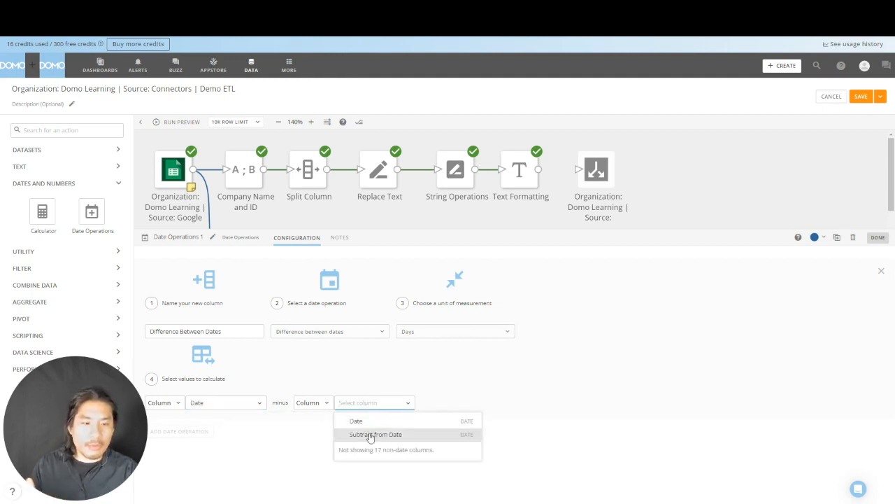
left_click(370, 434)
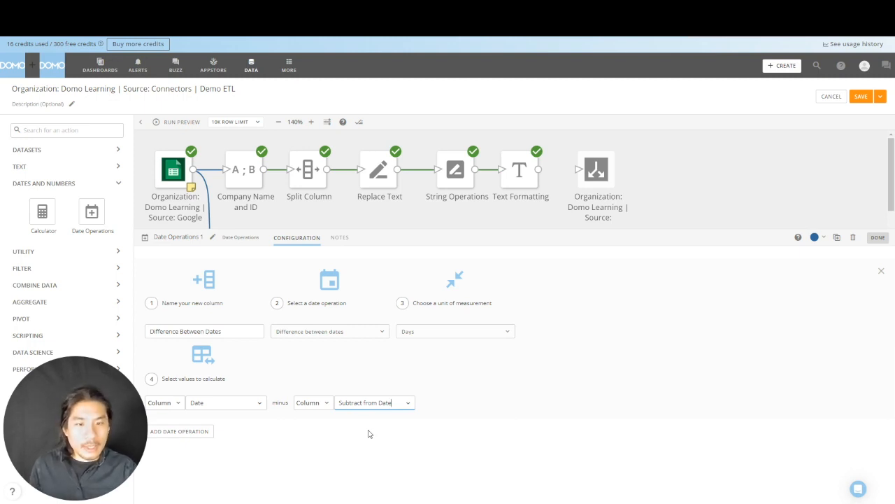
left_click(403, 217)
Run the dataflow preview and examine the Difference Between Dates column in the Date Operations 1 output.
left_click(197, 129)
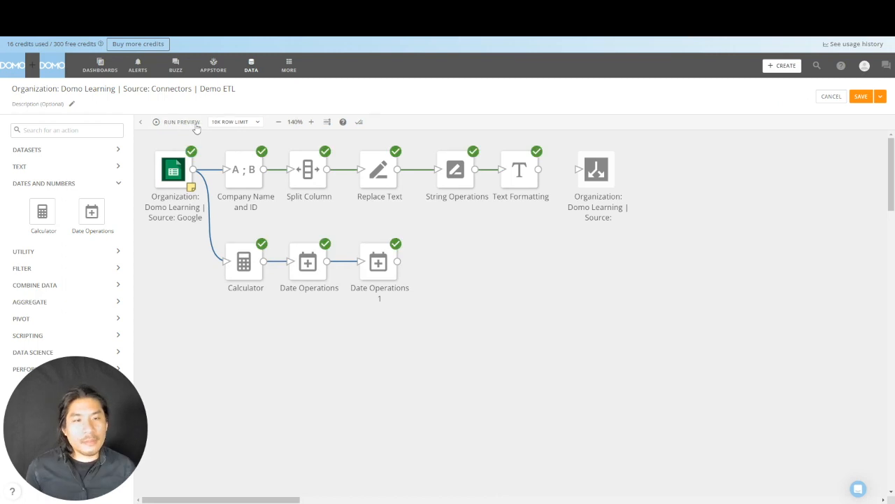
left_click(385, 271)
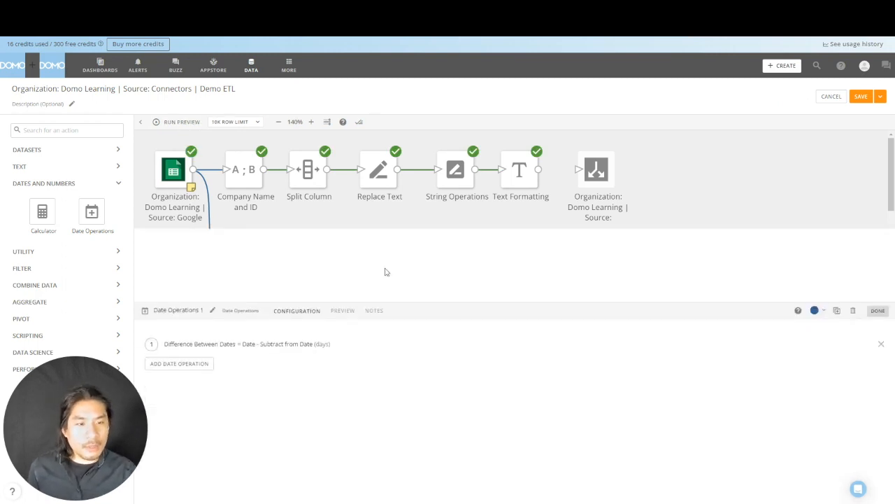
left_click(340, 238)
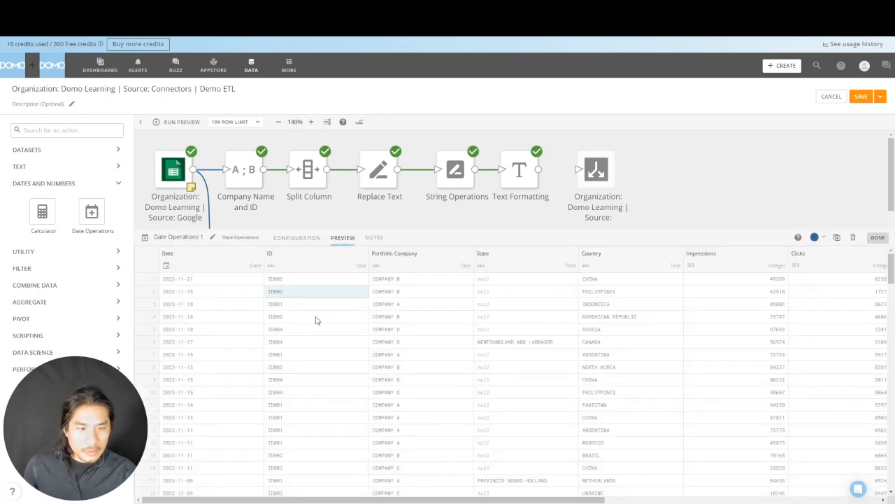
left_click_drag(422, 501, 893, 470)
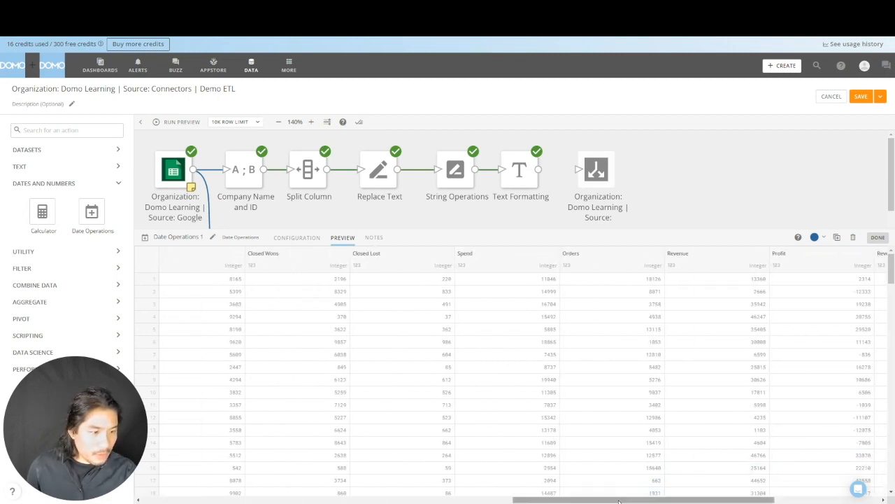
left_click_drag(622, 499, 823, 495)
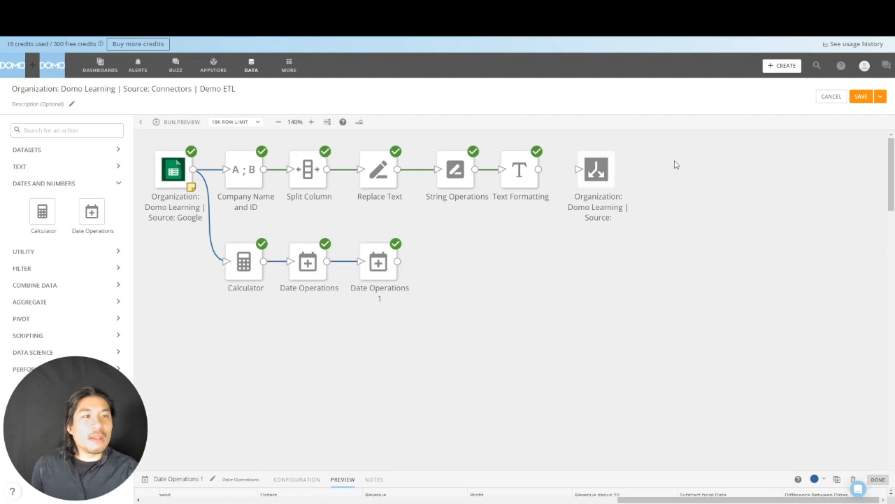
left_click(676, 166)
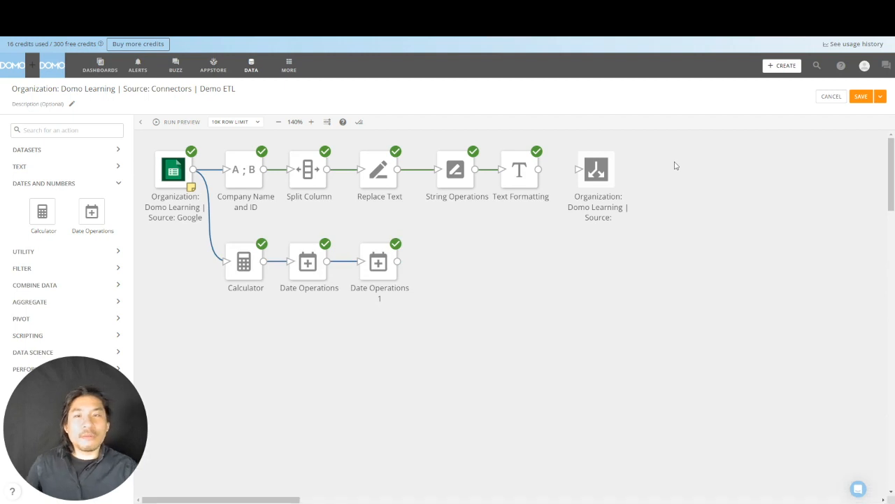